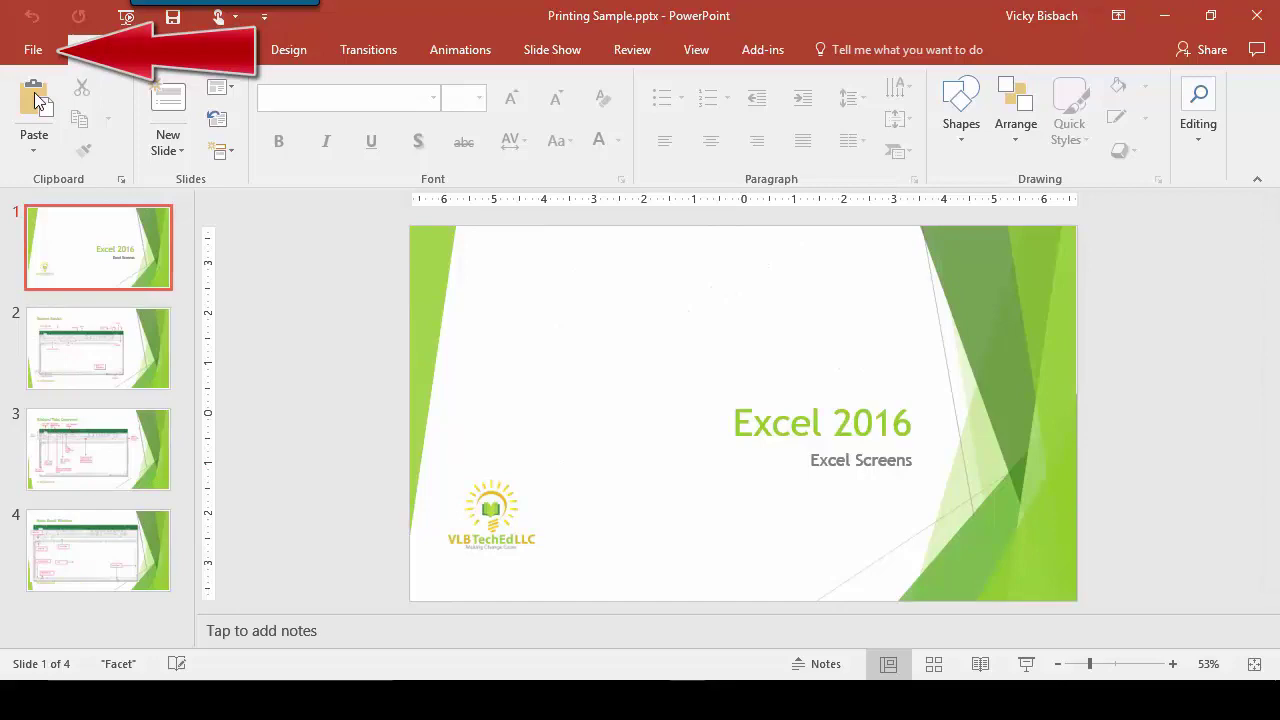
Step: Show the Print page in Backstage, previewing the Excel 2016 title slide
left_click(32, 48)
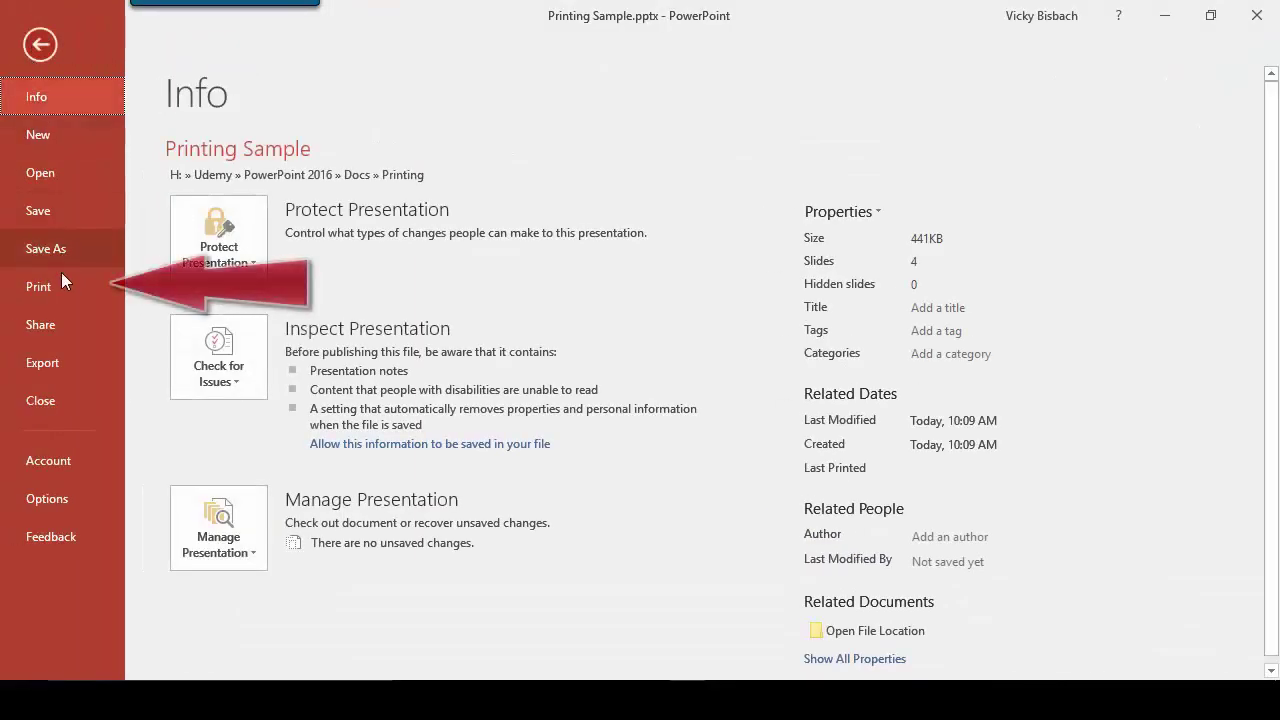
left_click(58, 290)
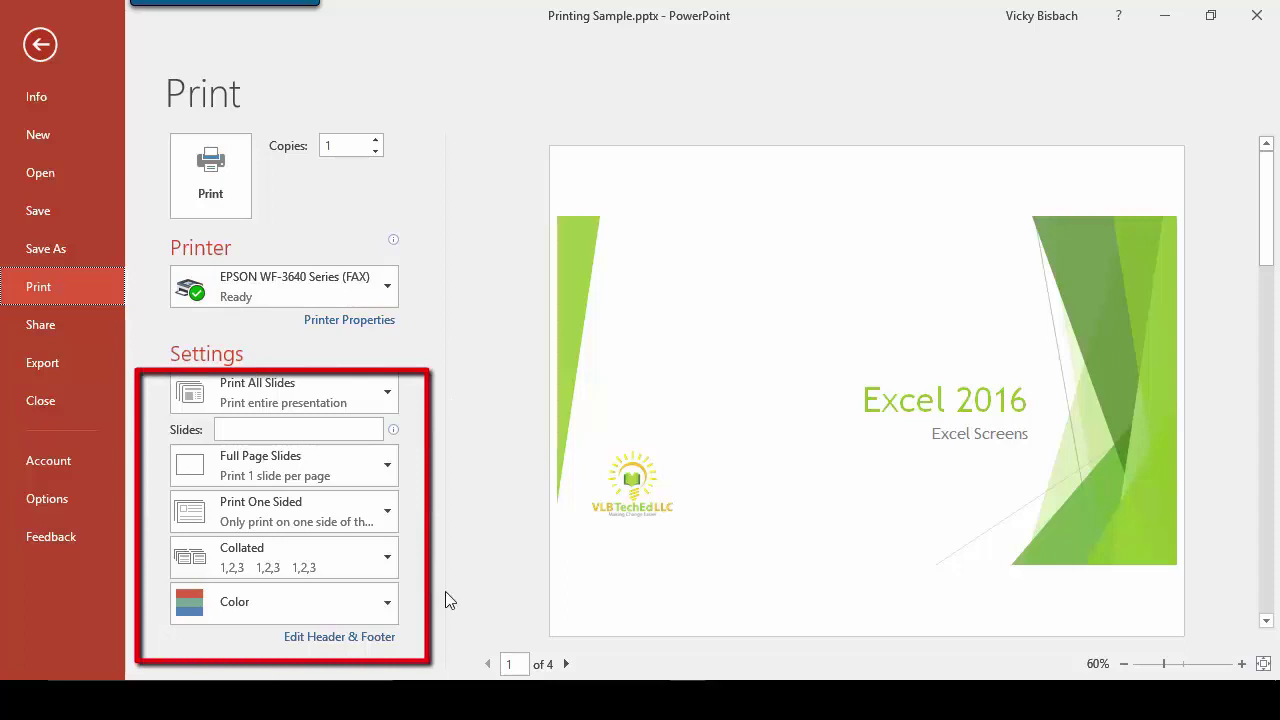
left_click(385, 393)
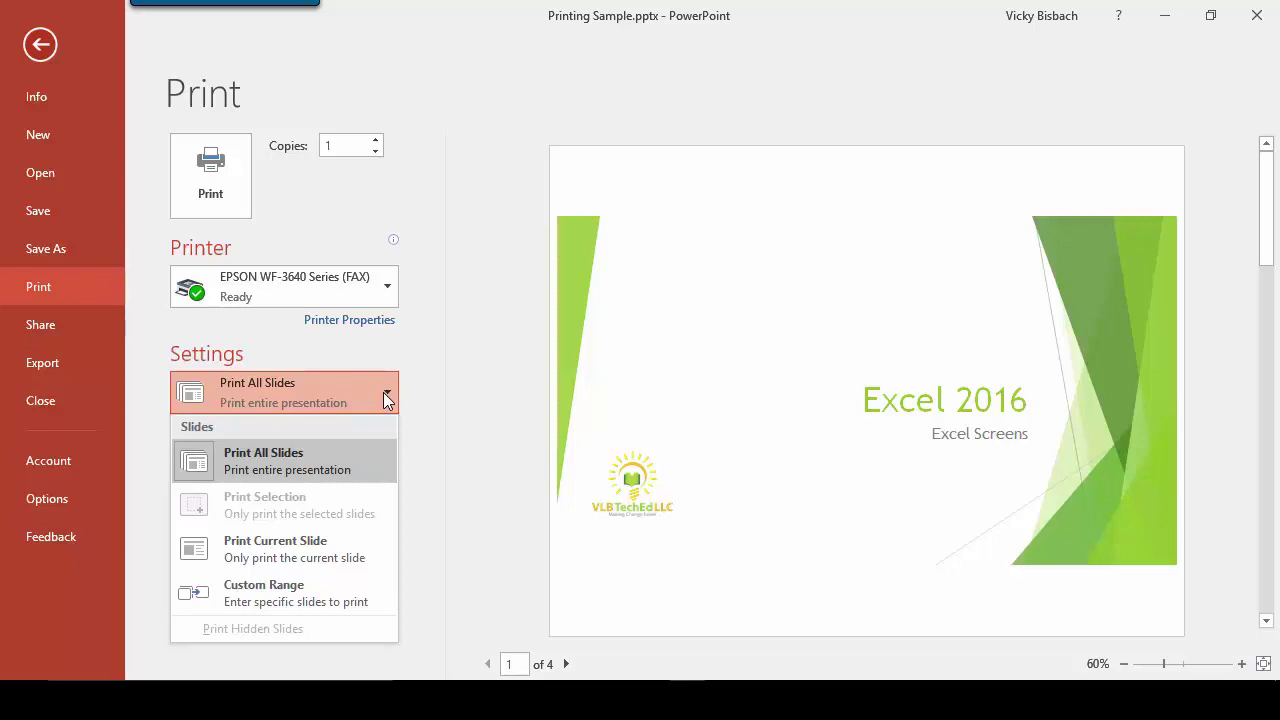
left_click(510, 501)
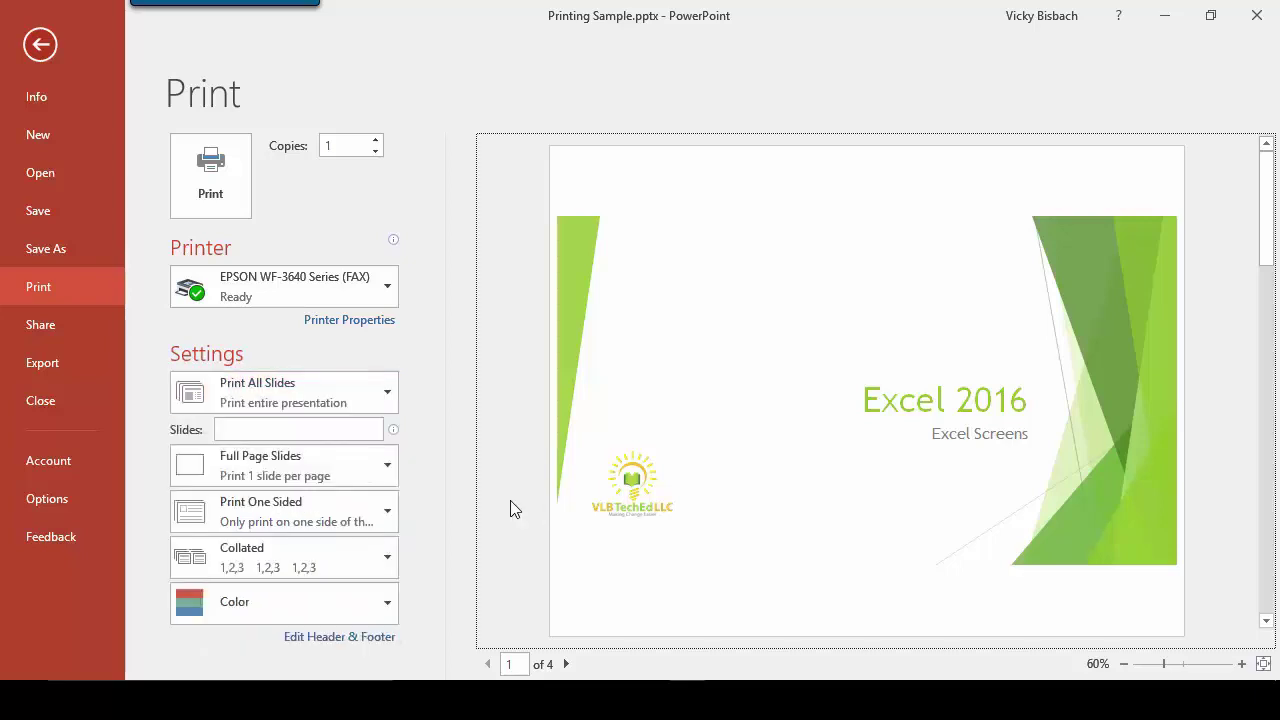
Step: Switch the print layout to Notes Pages and preview page 2 with its speaker note
left_click(388, 470)
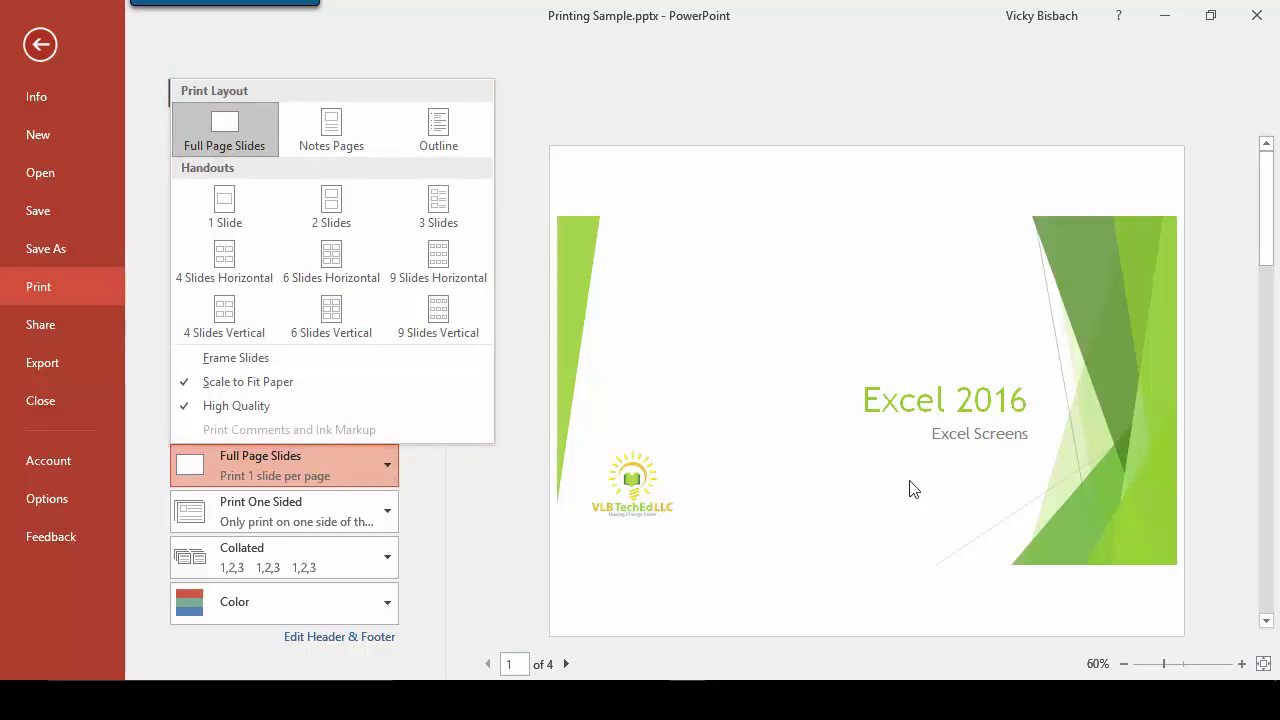
left_click(339, 134)
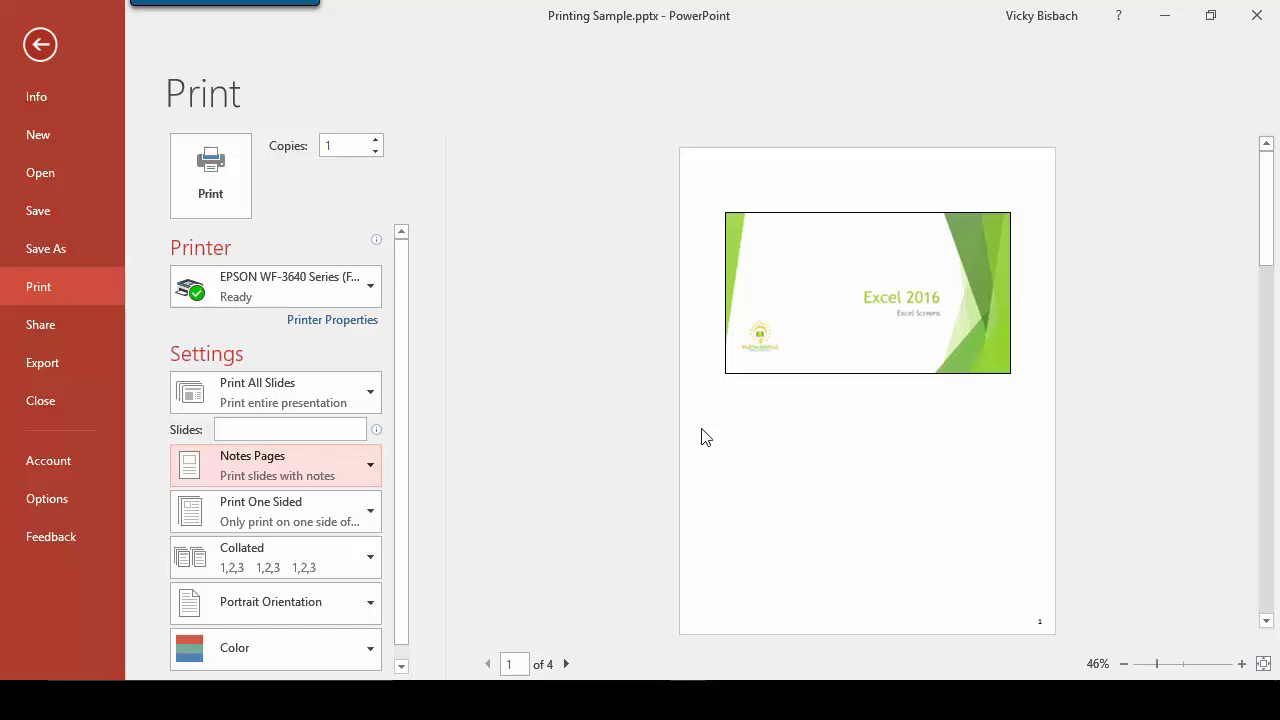
left_click(567, 664)
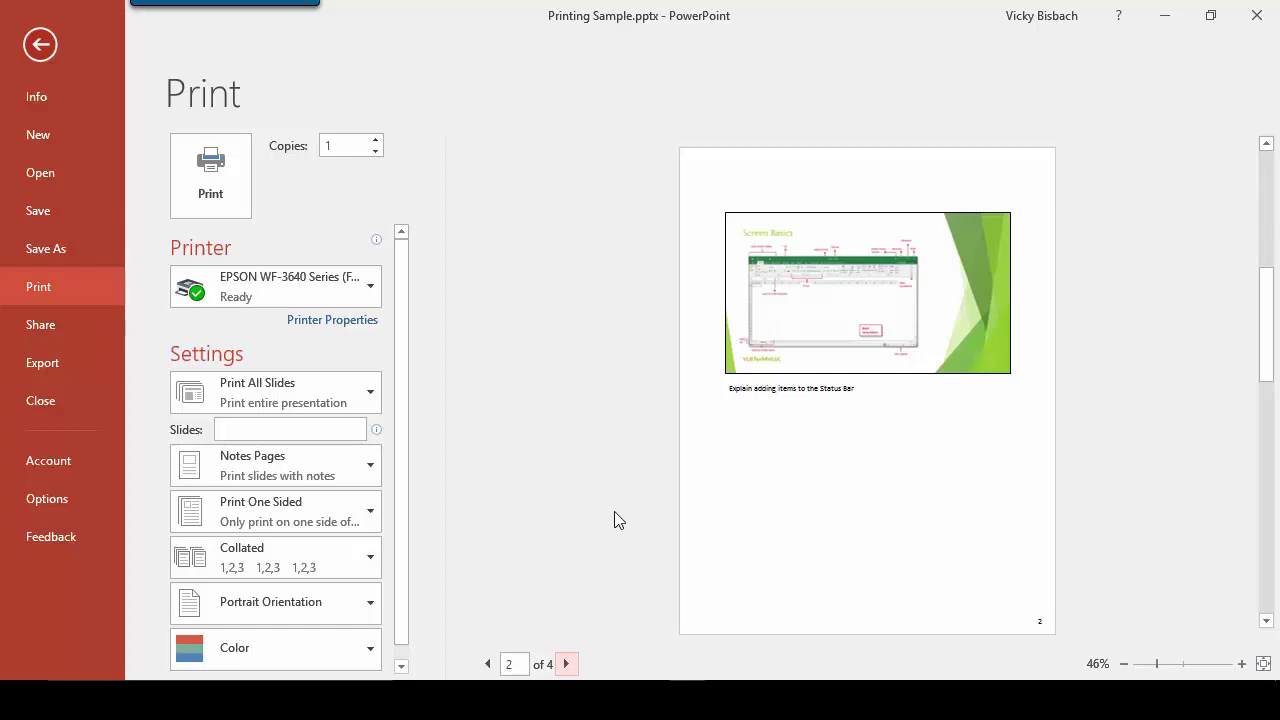
Step: Change the print layout to Outline and zoom the preview to 100%
left_click(370, 464)
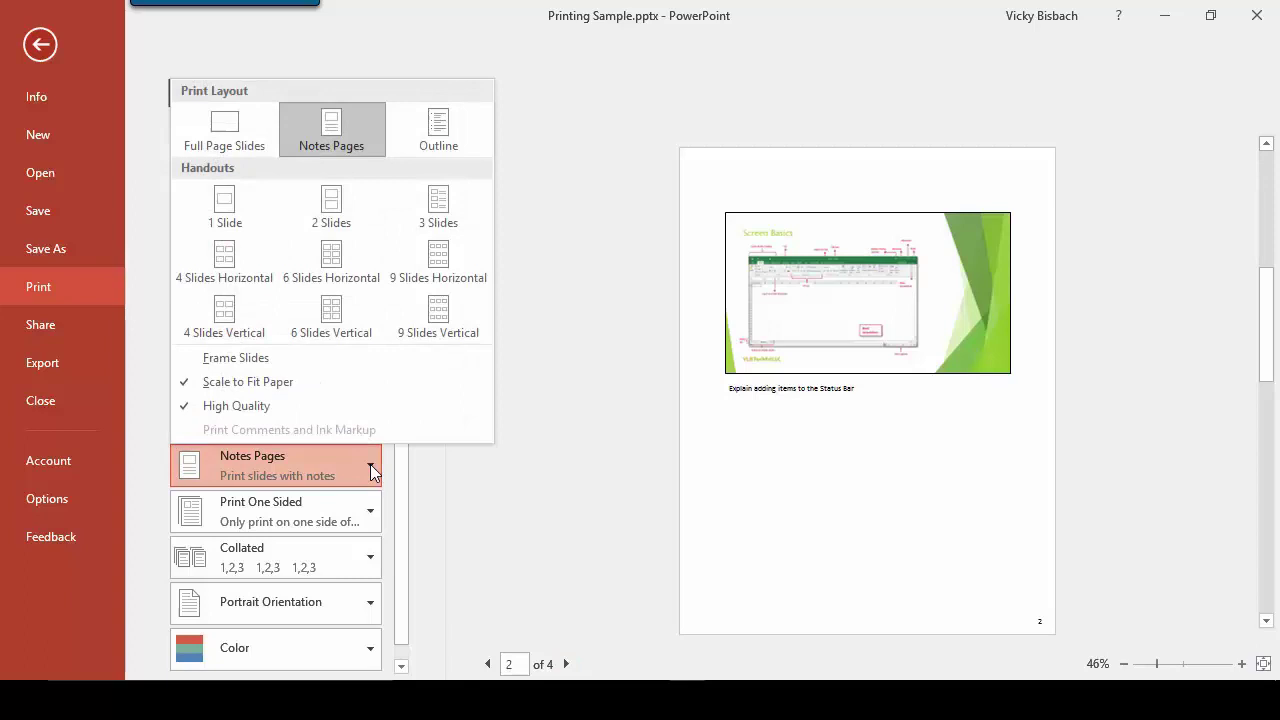
left_click(453, 127)
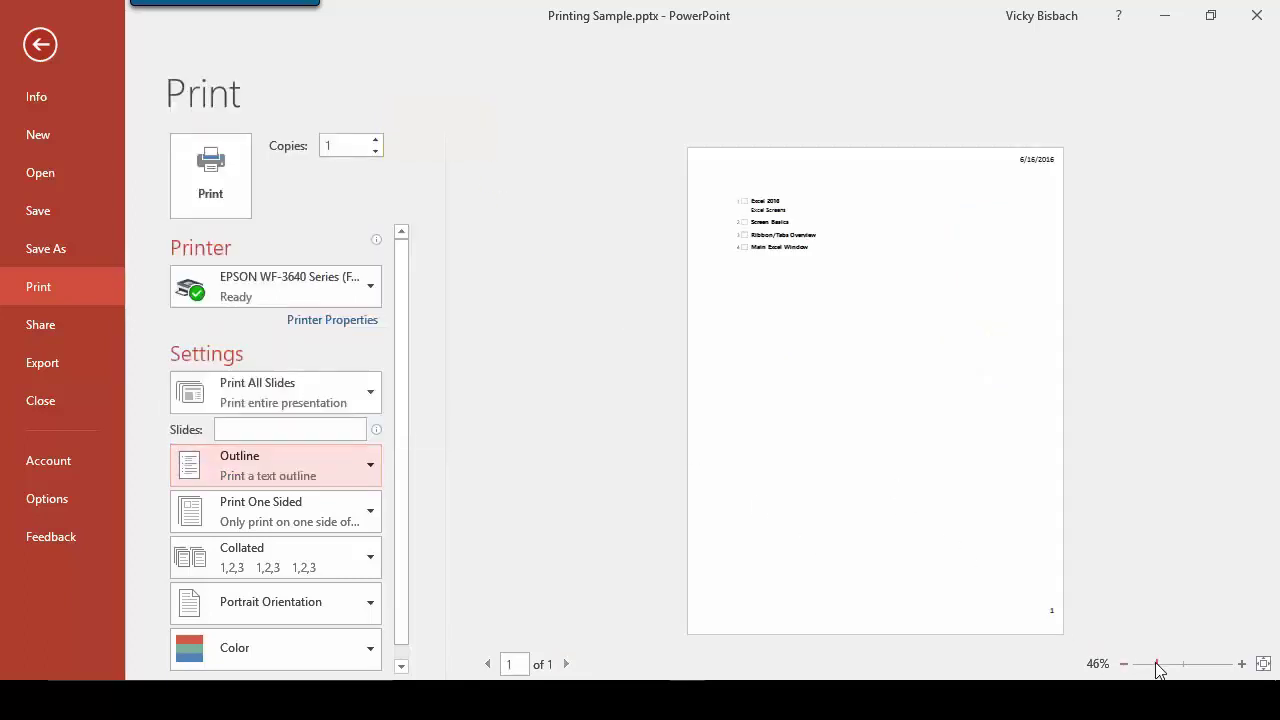
left_click_drag(1157, 668, 1185, 670)
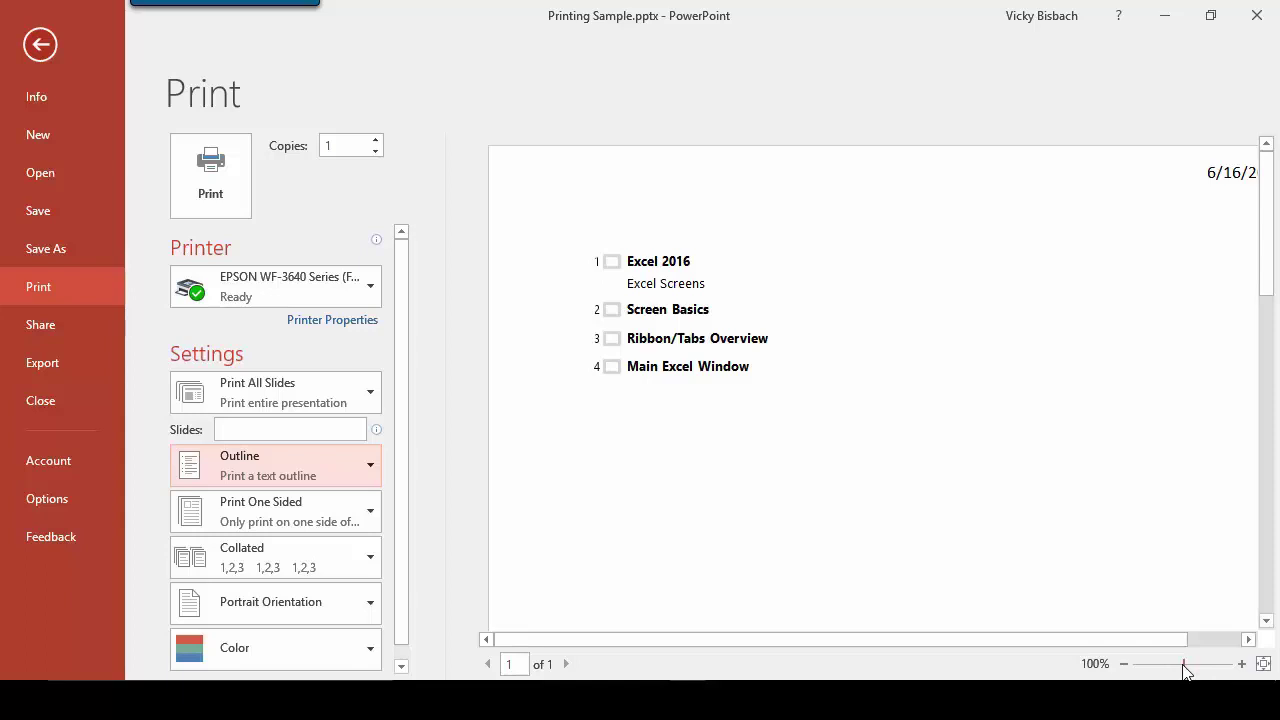
left_click(367, 468)
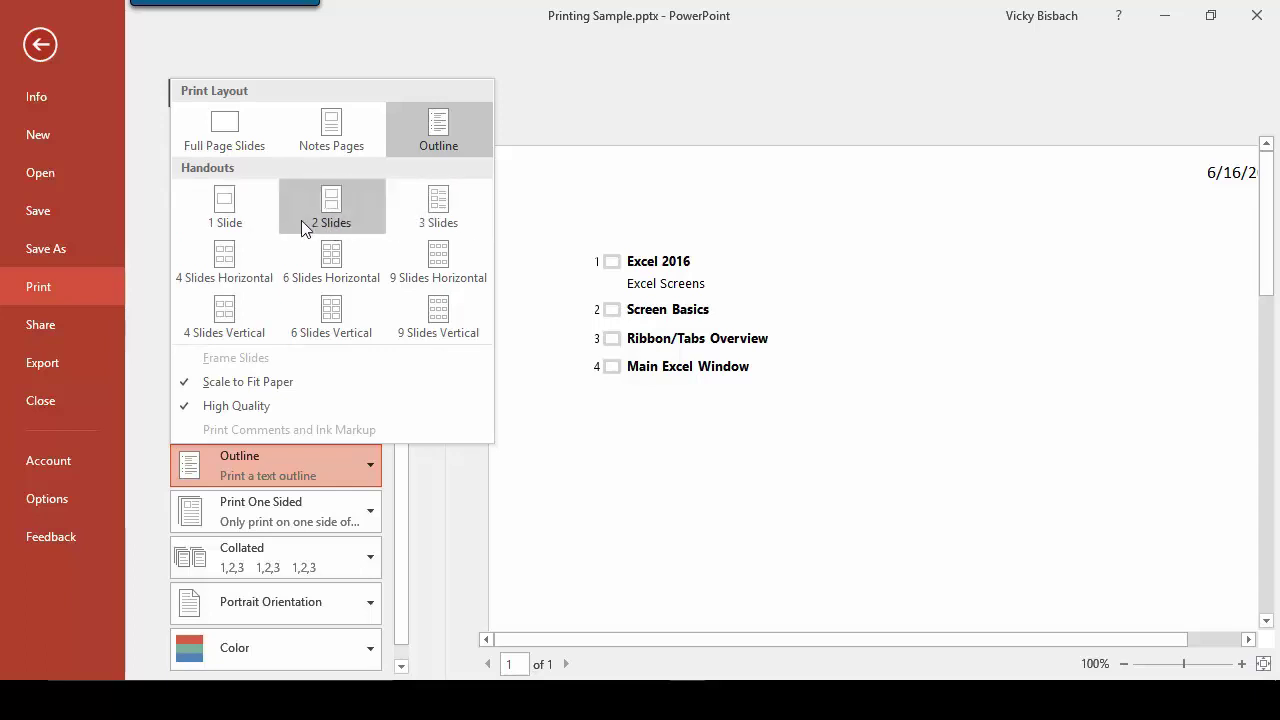
Step: Print handouts as 3 Slides, then 6 Slides Vertical, with Frame Slides toggled
left_click(440, 205)
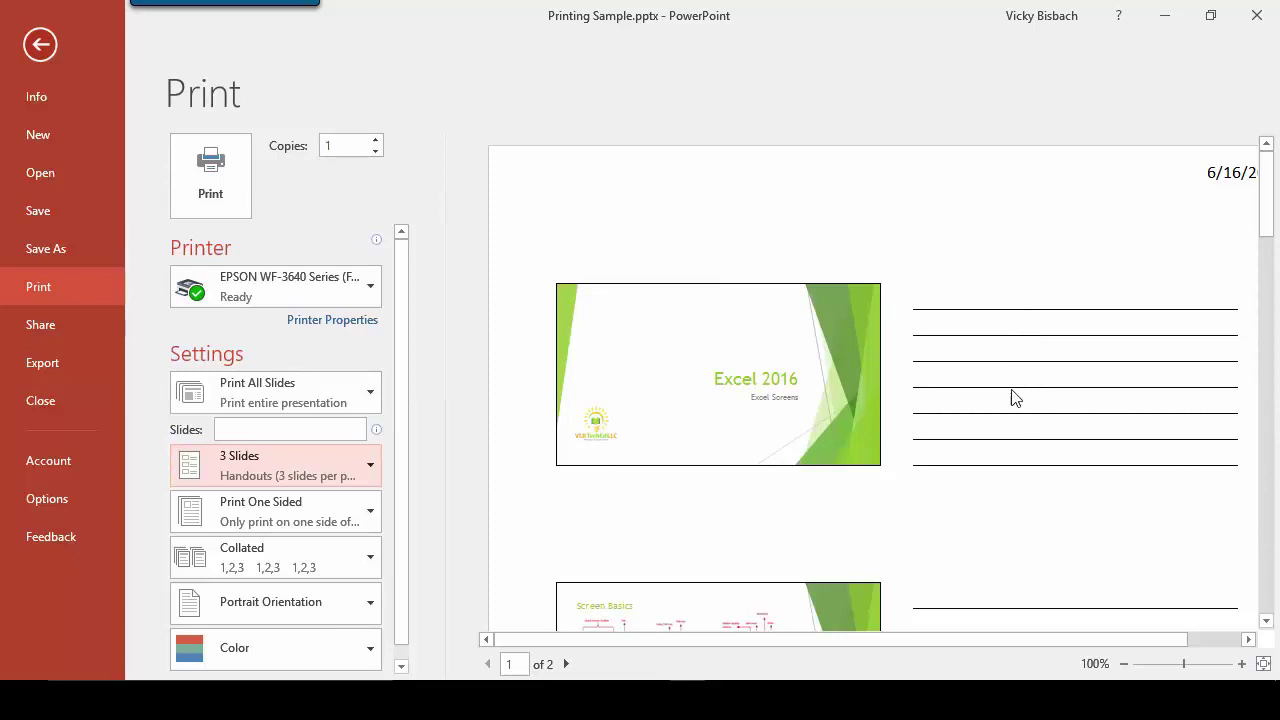
left_click(375, 465)
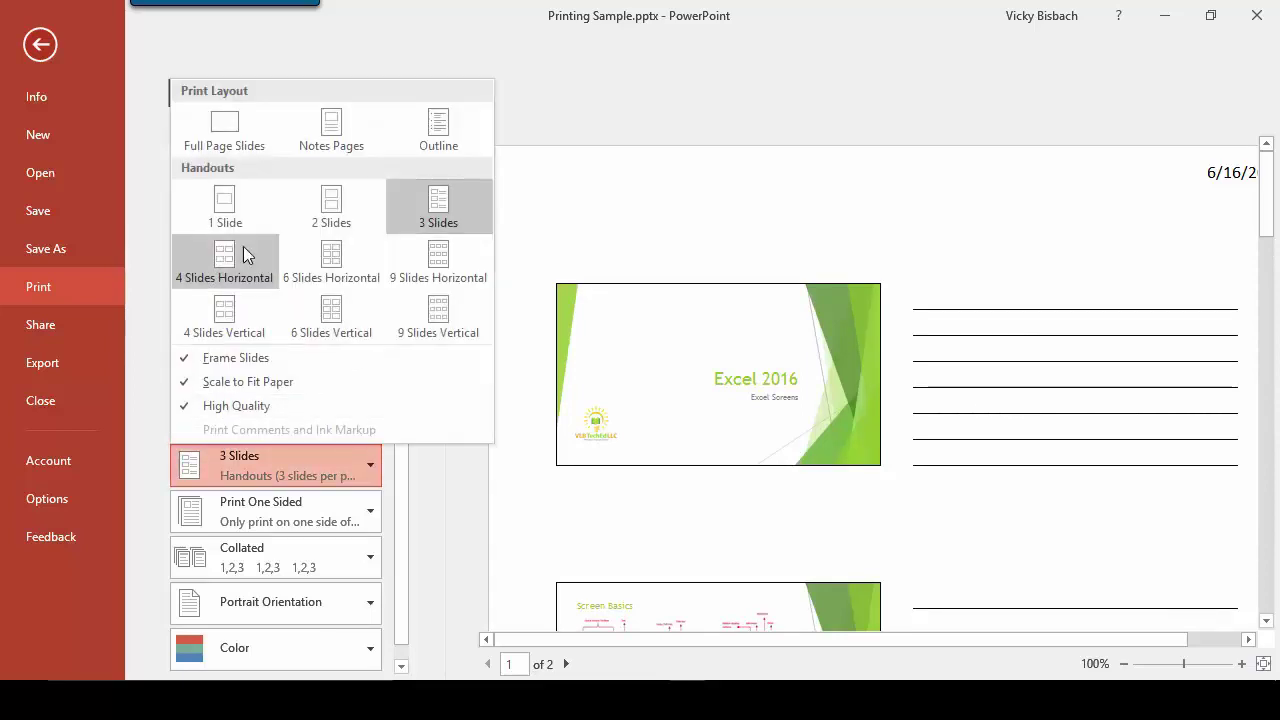
left_click(331, 310)
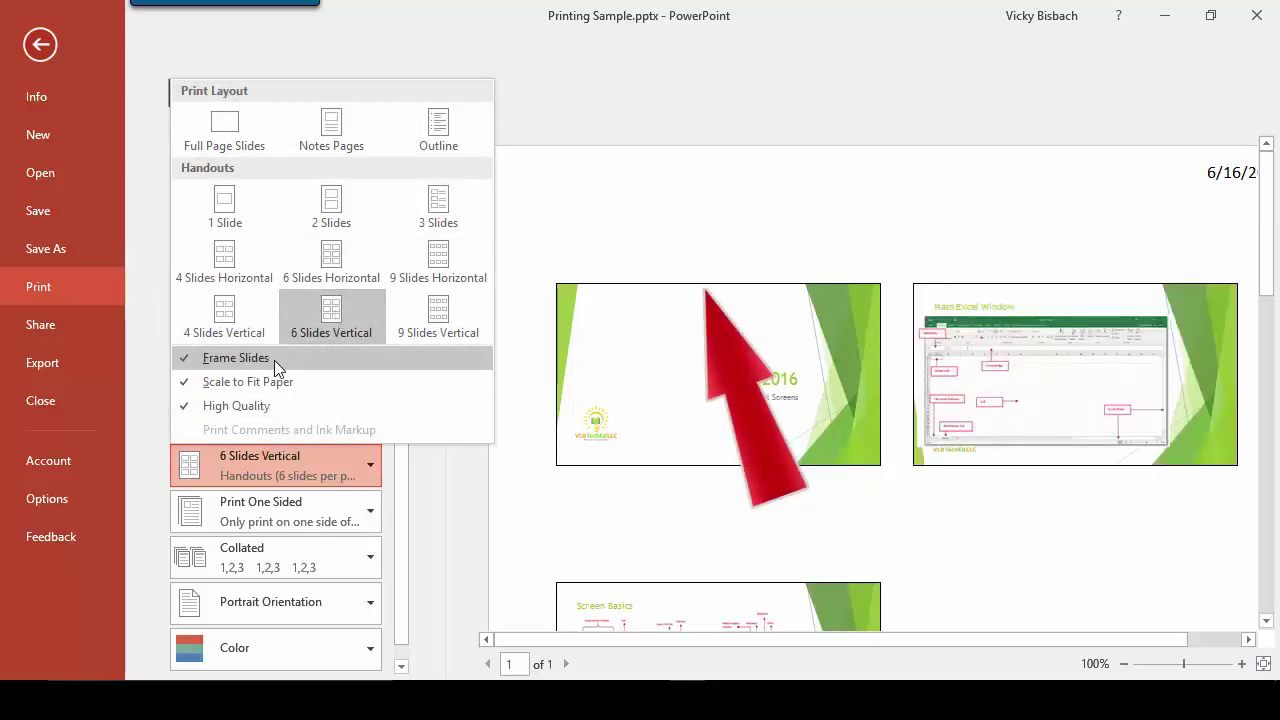
left_click(216, 360)
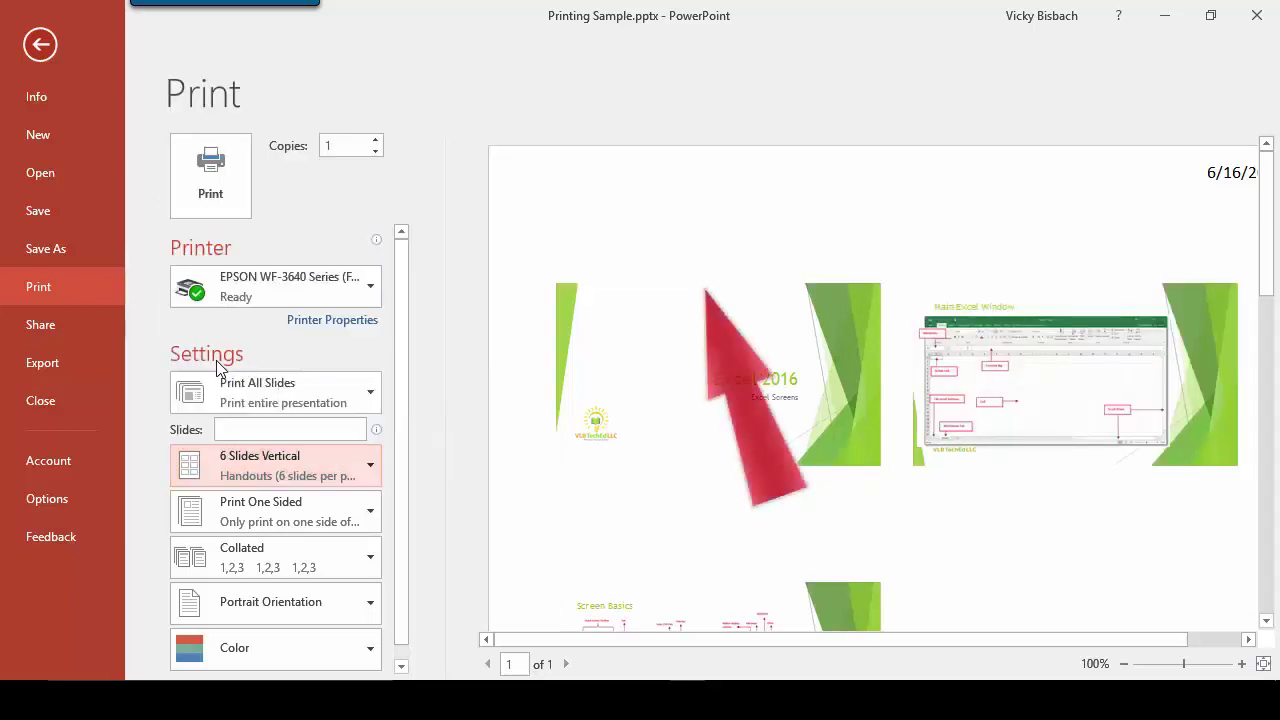
left_click(373, 463)
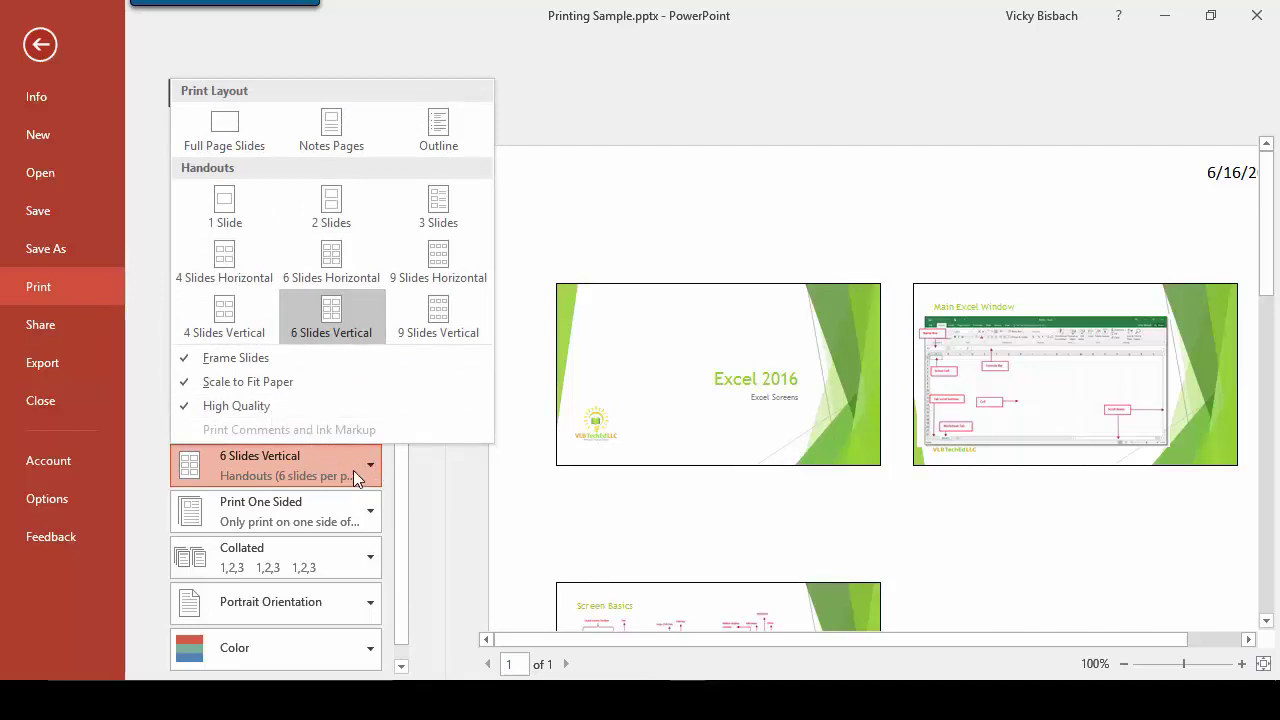
Step: Keep Print One Sided and list the Color, Grayscale and Pure Black and White options
left_click(451, 465)
left_click(369, 500)
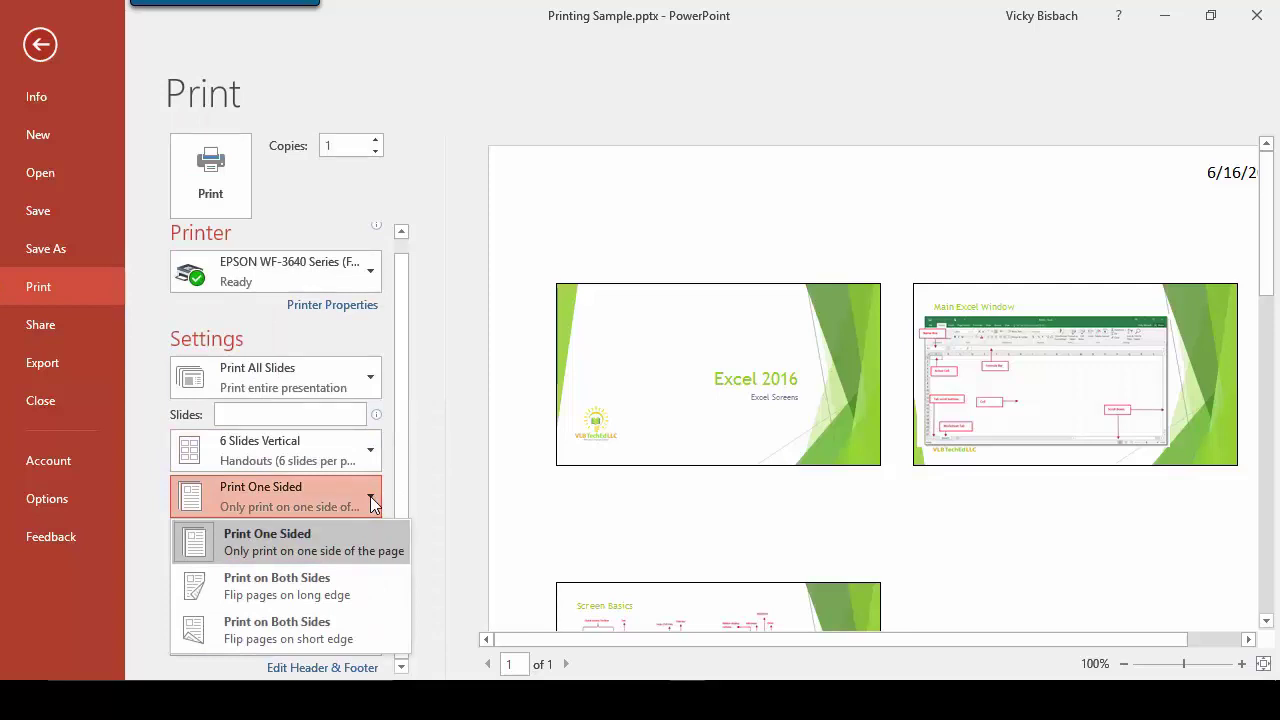
left_click(466, 506)
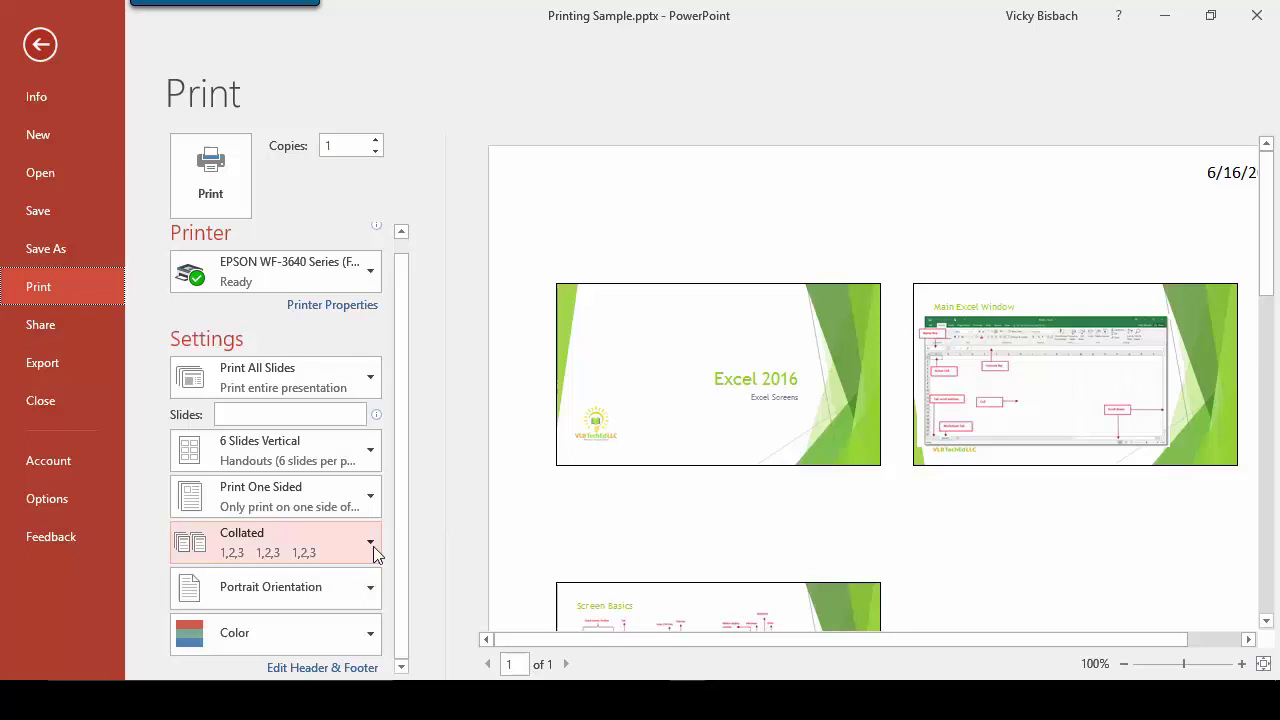
left_click(370, 636)
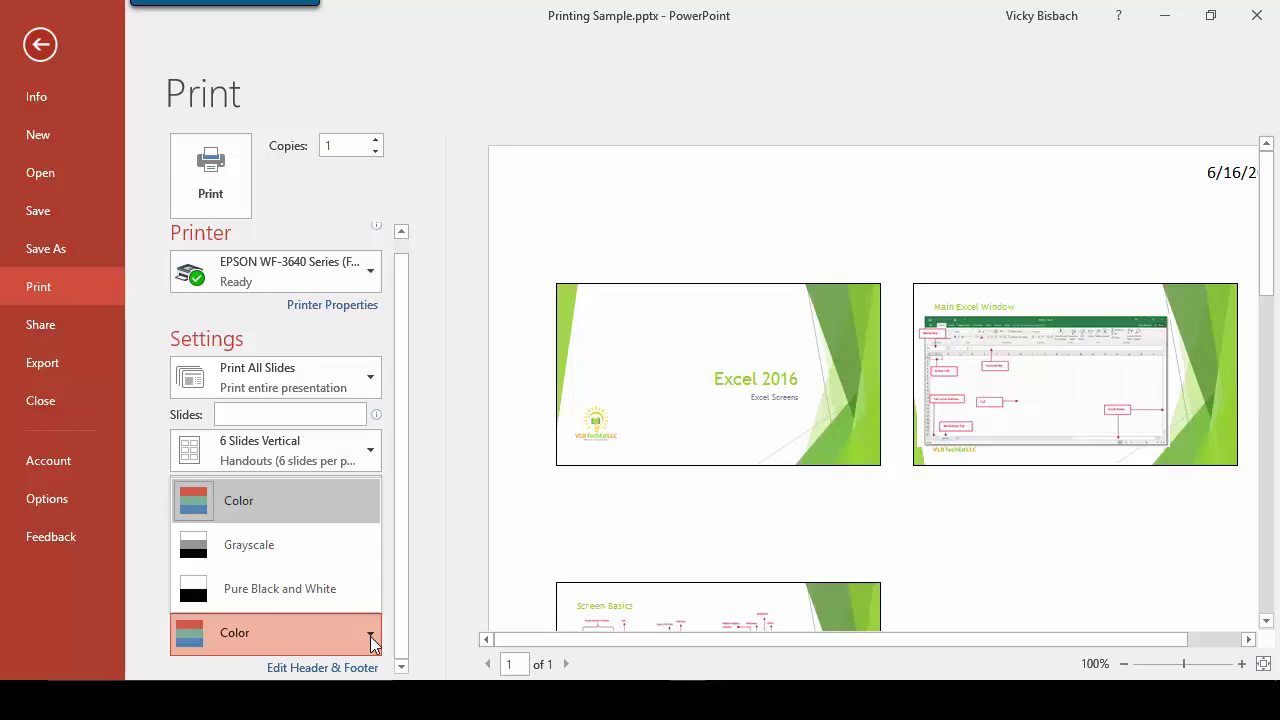
Step: Keep Color printing and view the Slide tab of the Header and Footer settings
left_click(377, 630)
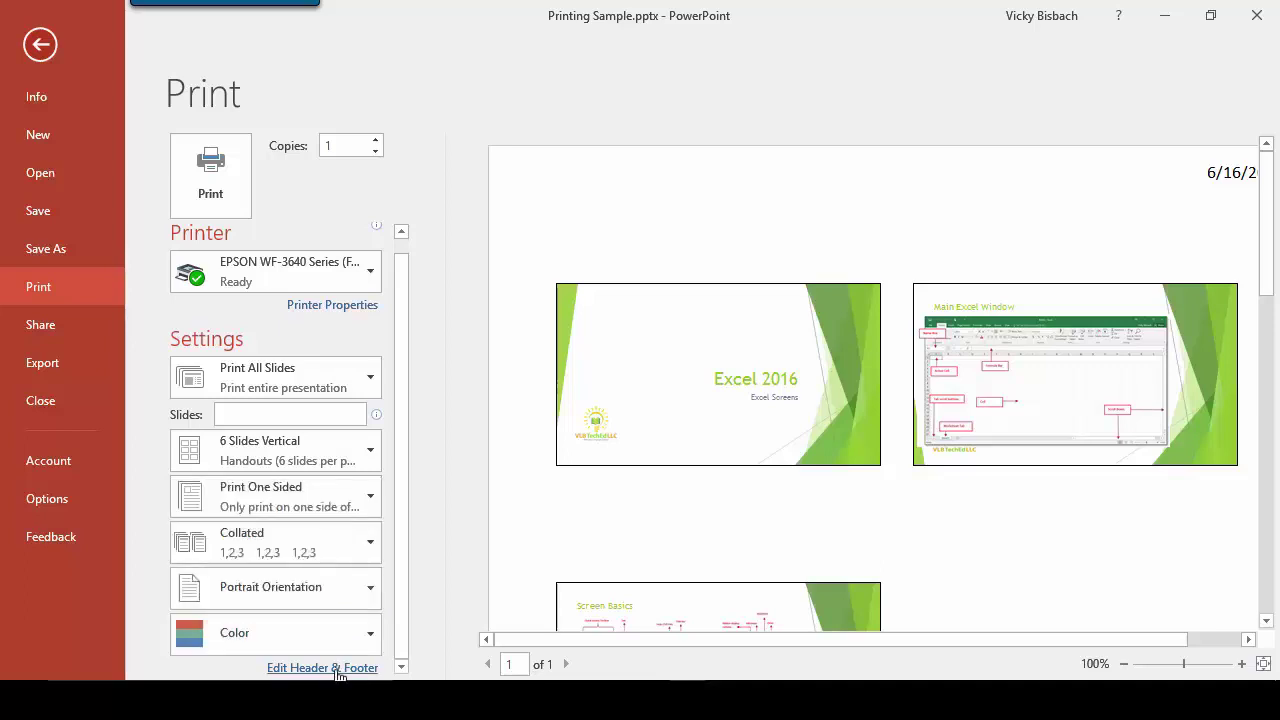
left_click(337, 670)
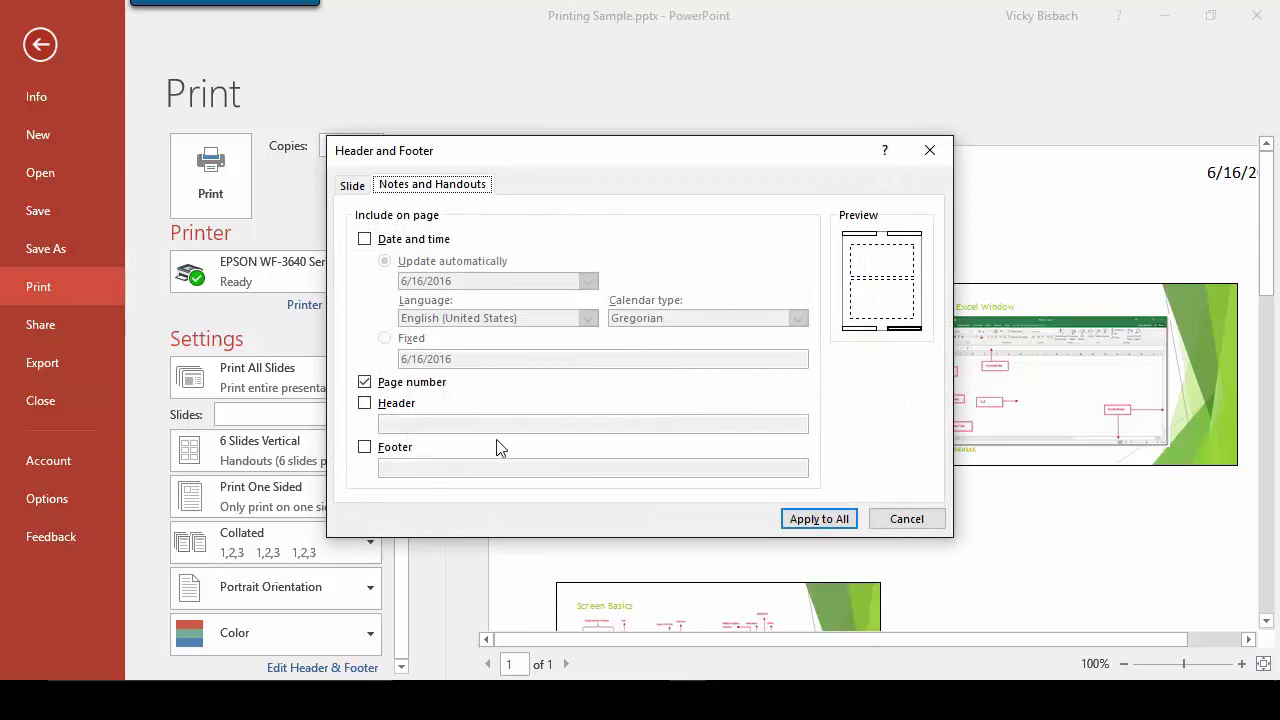
left_click(351, 186)
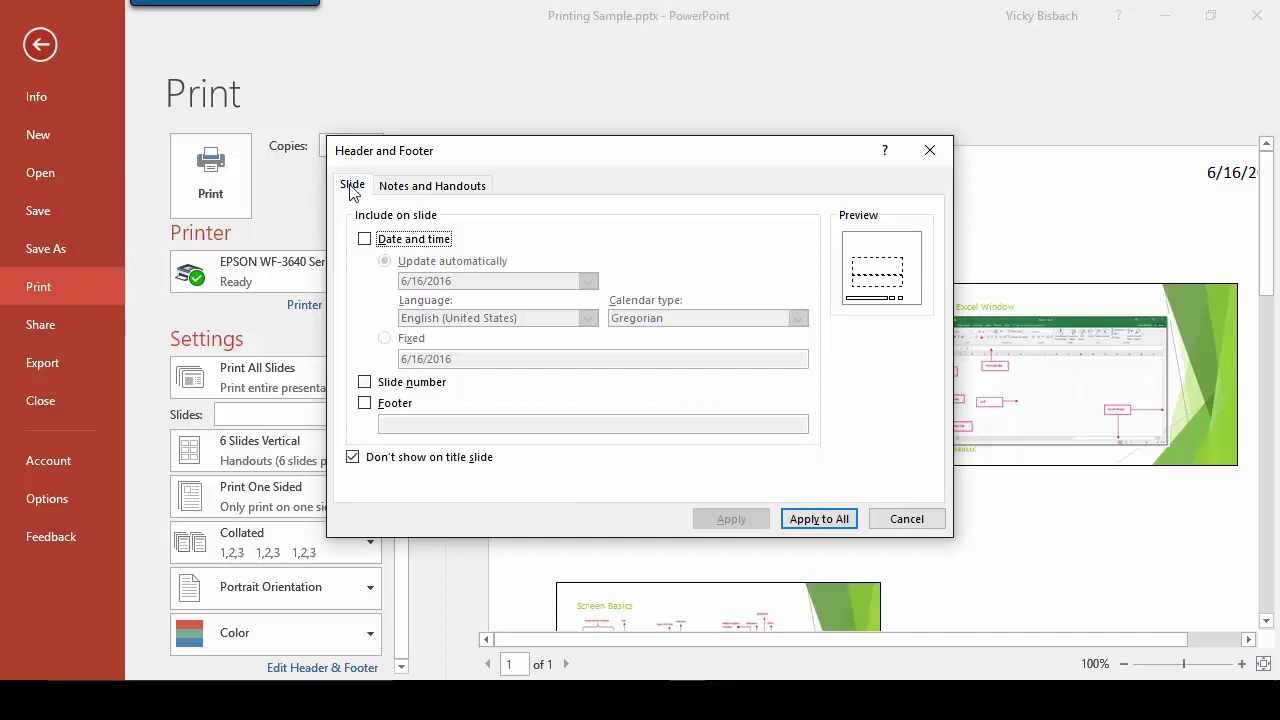